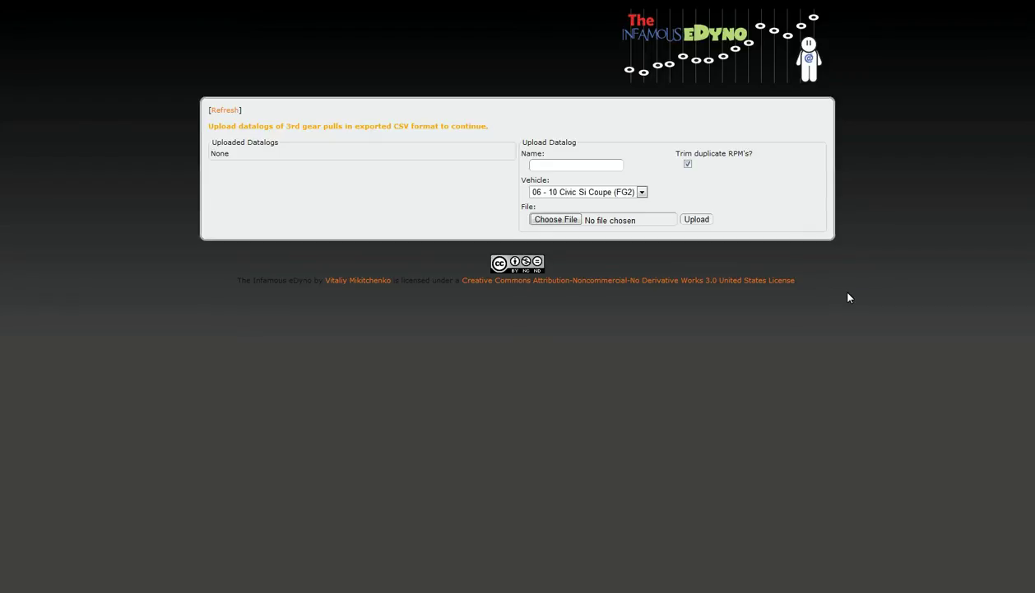
Step: Upload k24.csv as a datalog named Teegs for the 06 - 10 Civic Si Coupe (FG2), with duplicate RPMs trimmed
left_click(536, 218)
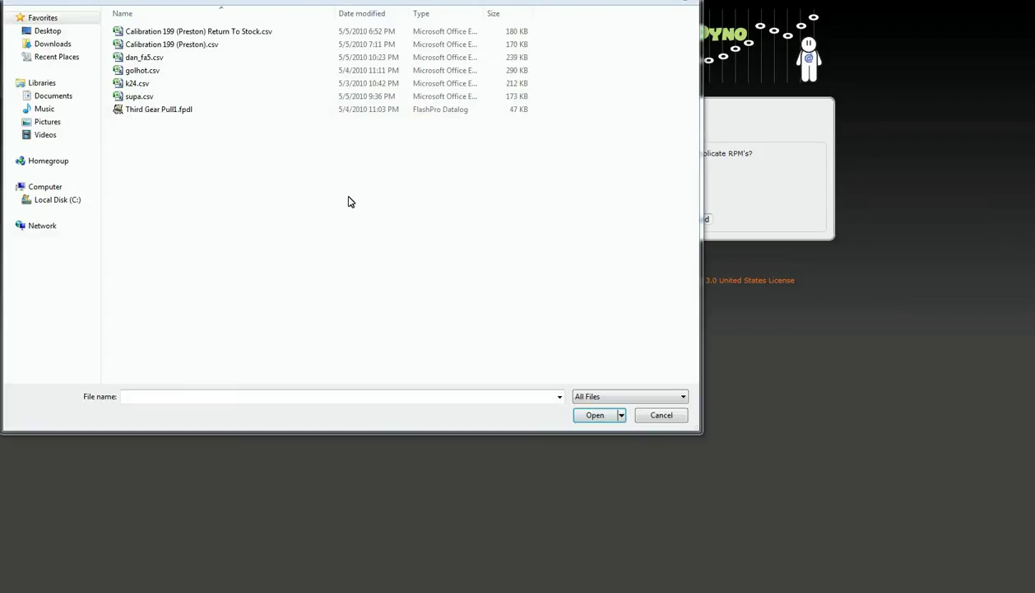
double_click(158, 85)
left_click(568, 167)
type("Teegs")
Step: Upload k24.csv again as a datalog named Teegs_notrim, with duplicate RPM trimming turned off
left_click(578, 146)
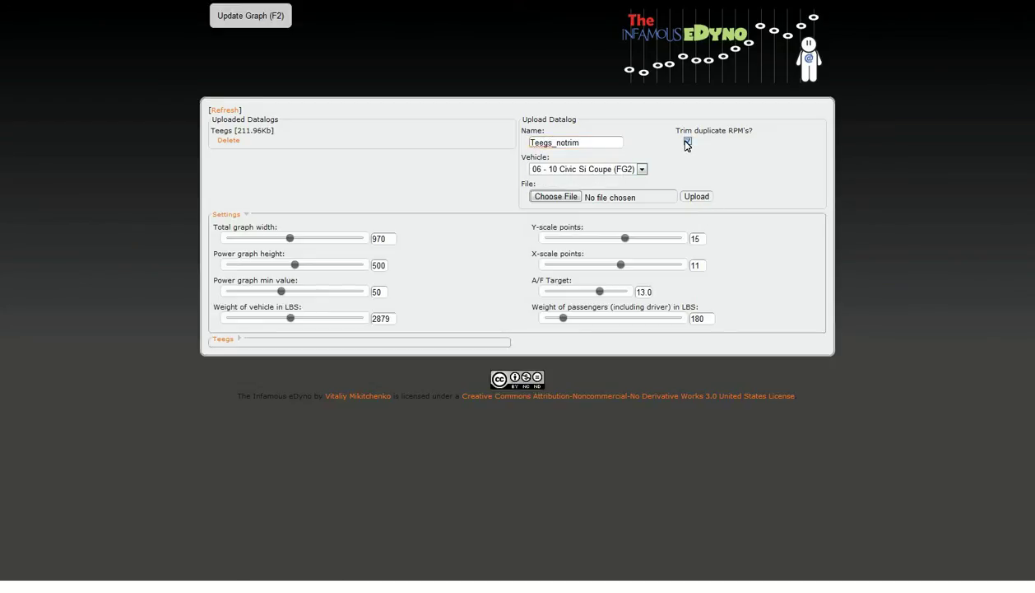
left_click(545, 200)
double_click(142, 85)
left_click(701, 197)
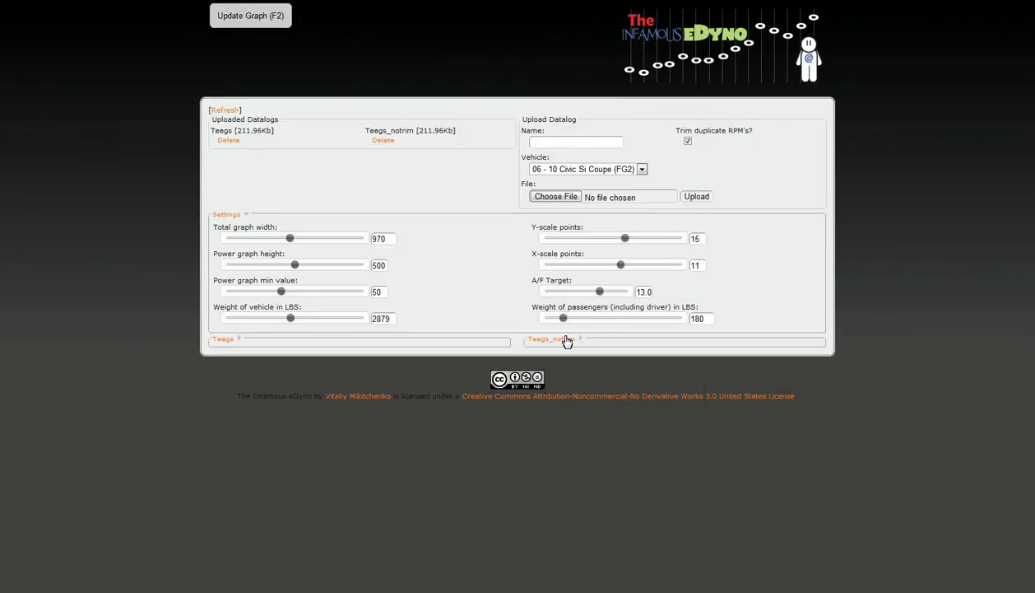
Step: Plot Teegs and Teegs_notrim together, close the graph, and exclude Teegs_notrim from graphing in its settings
left_click(238, 16)
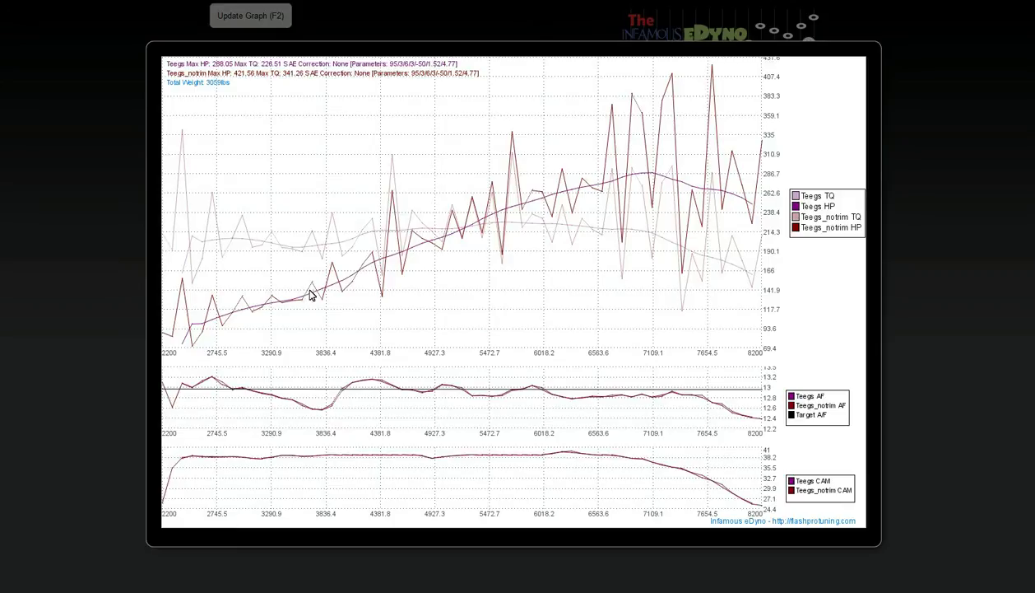
left_click(922, 205)
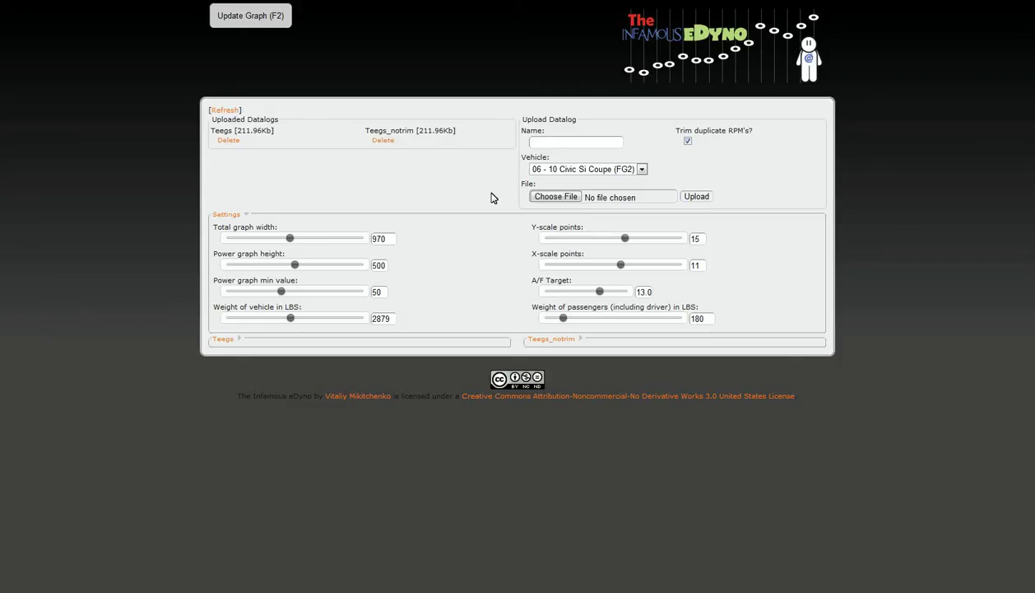
left_click(556, 341)
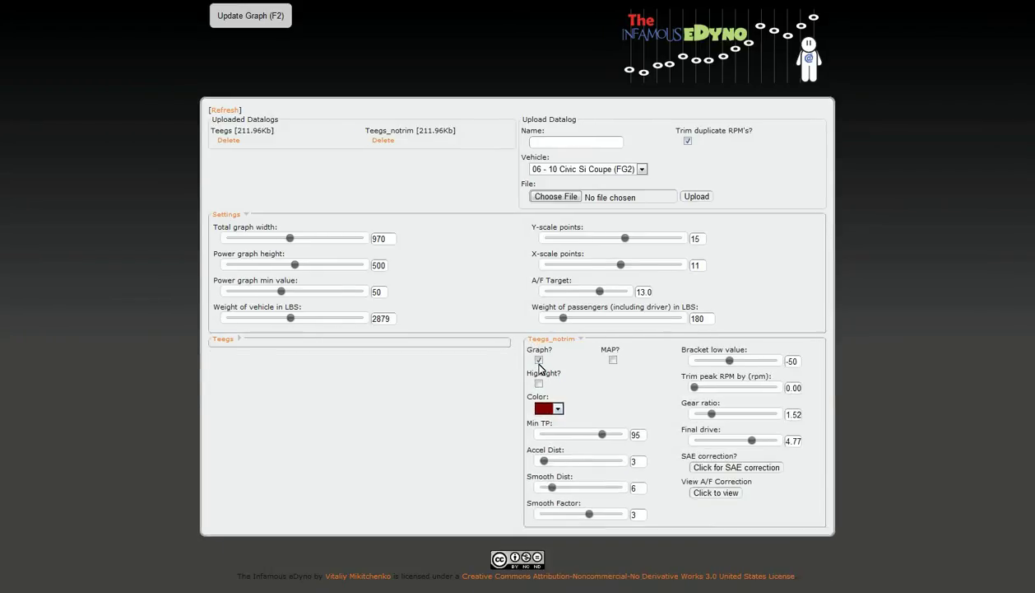
left_click(545, 339)
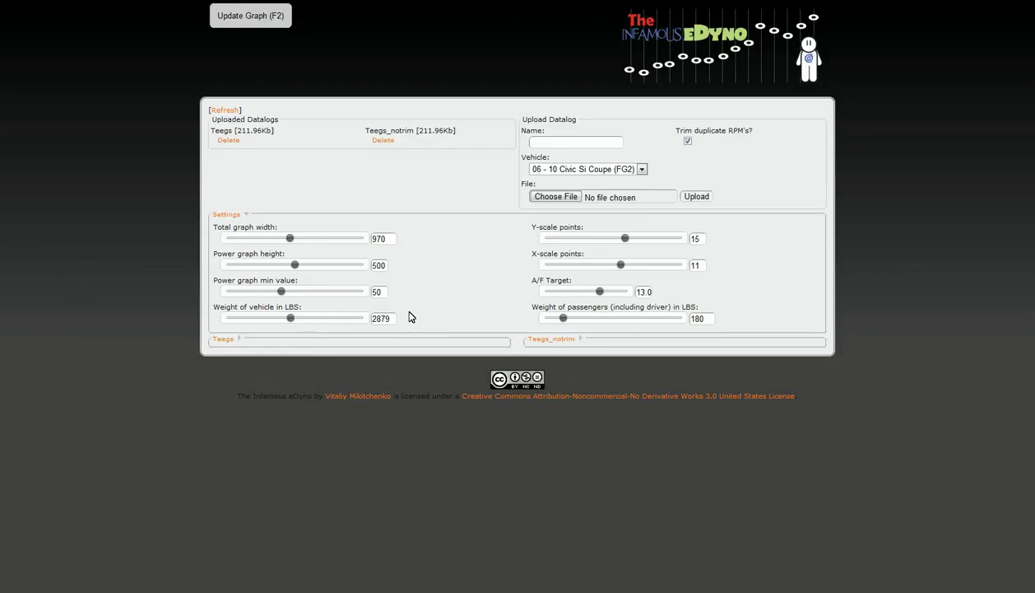
left_click(539, 168)
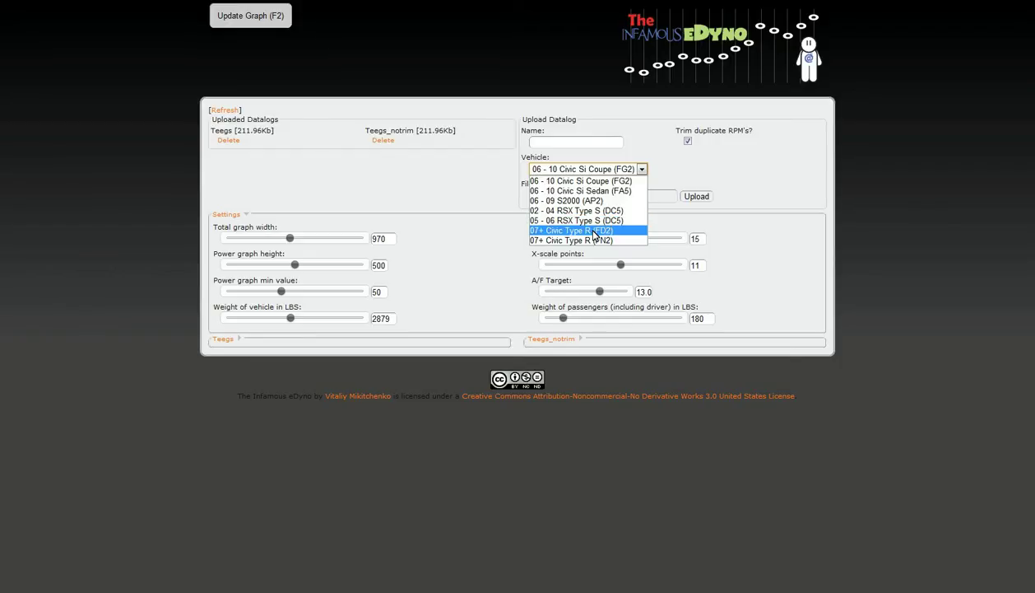
left_click(509, 250)
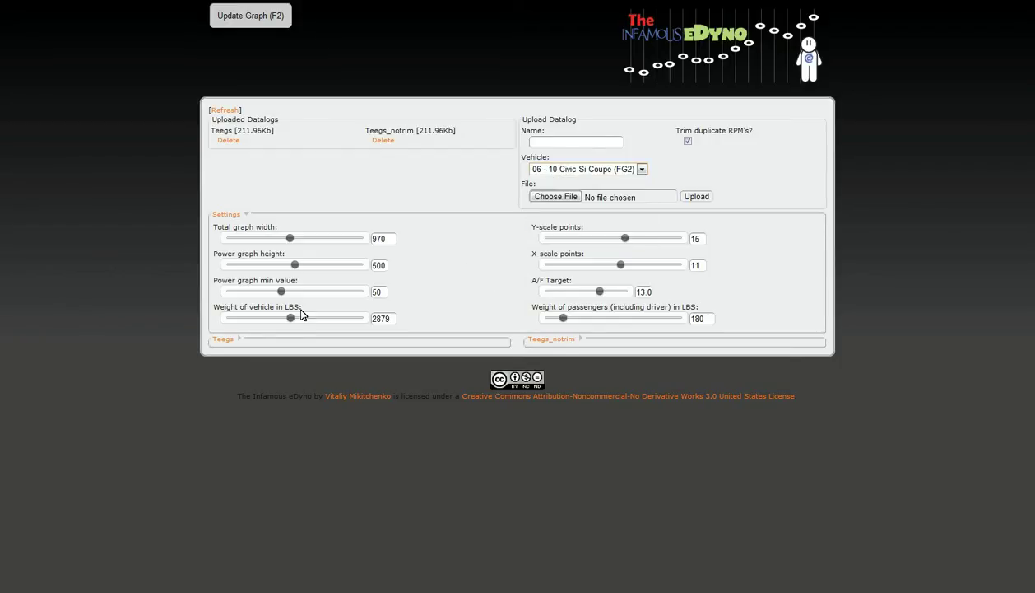
Step: Expand the Teegs datalog's settings and view the graph of Teegs on its own
left_click(230, 341)
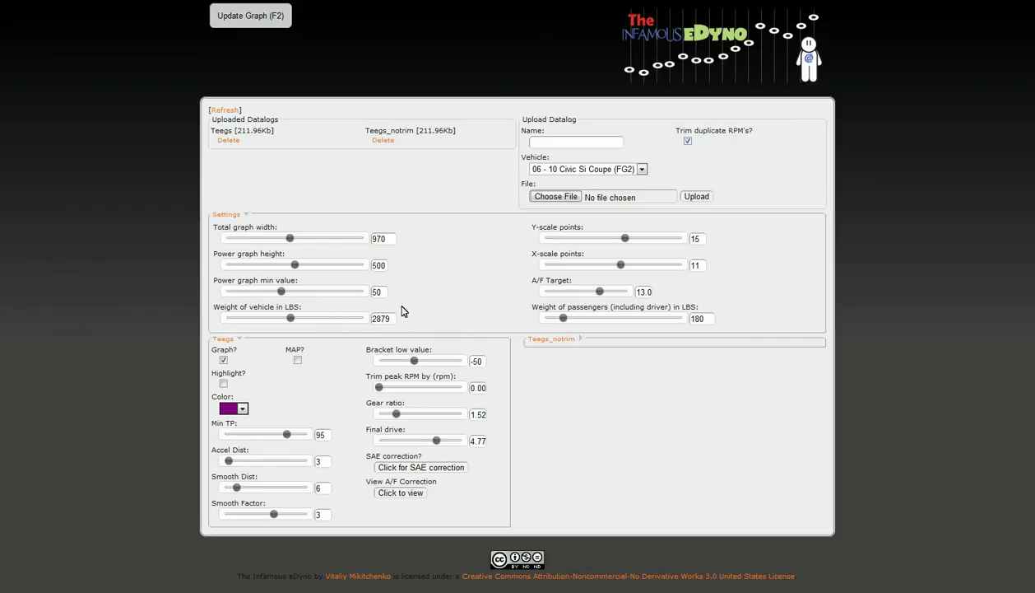
key("F2")
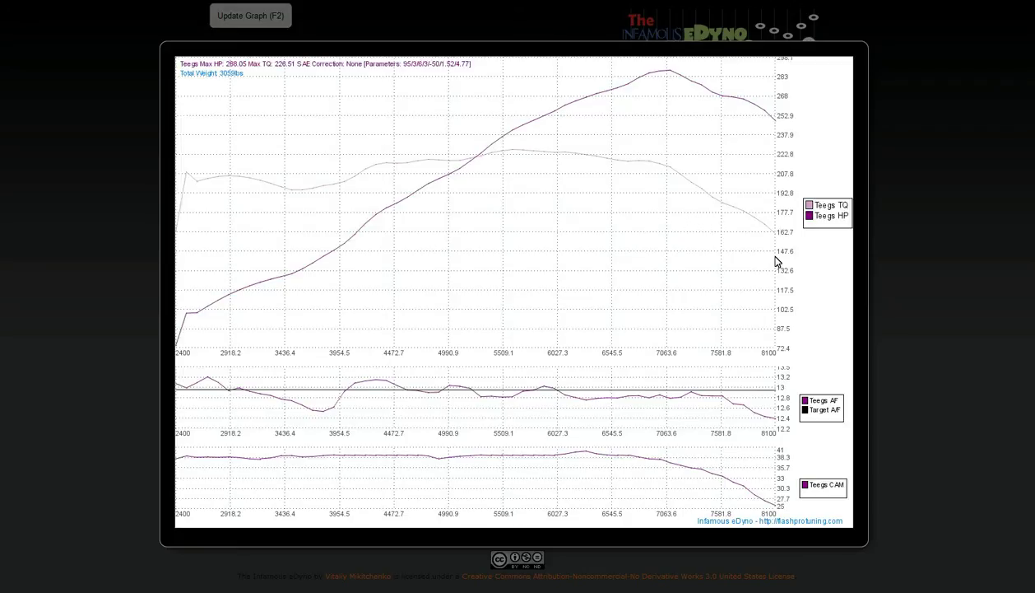
left_click(948, 287)
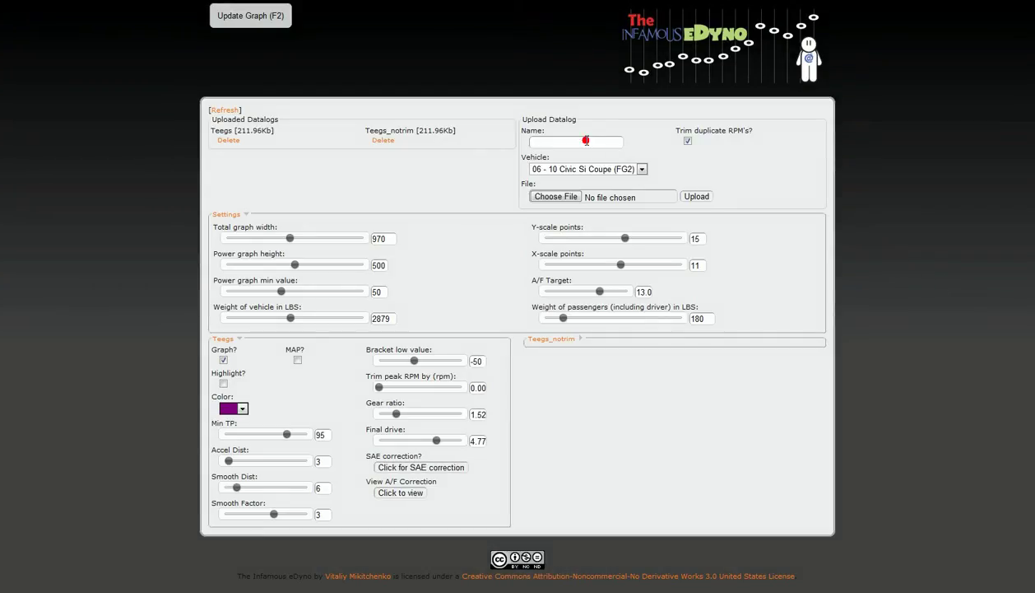
Step: Upload k24.csv as a third datalog named Teegs_SAE, keeping duplicate RPM trimming on
left_click(587, 142)
type("Tee")
key("Down")
key("Down")
key("Down")
key("Return")
left_click(553, 198)
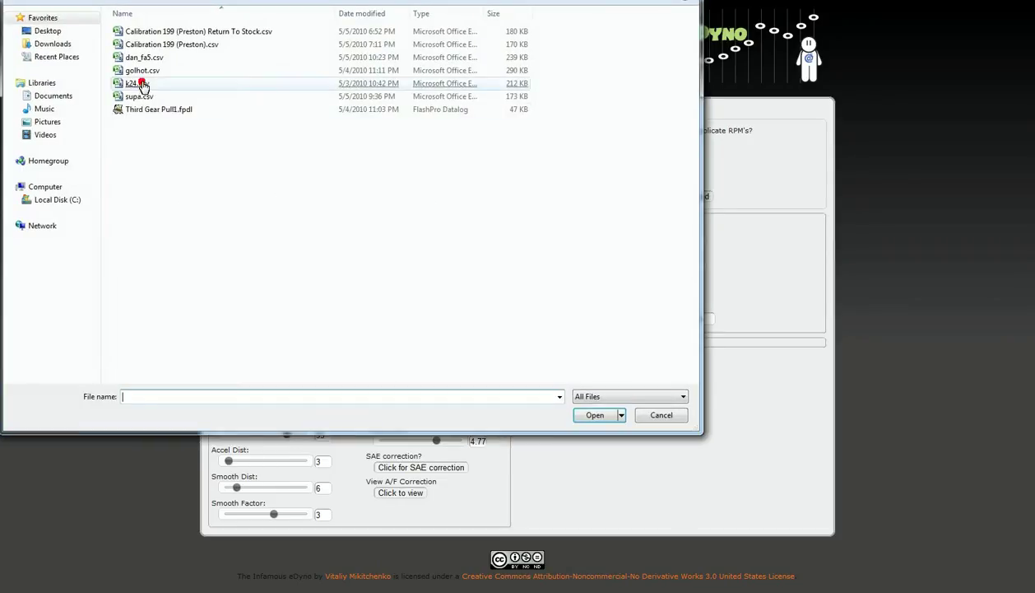
double_click(140, 83)
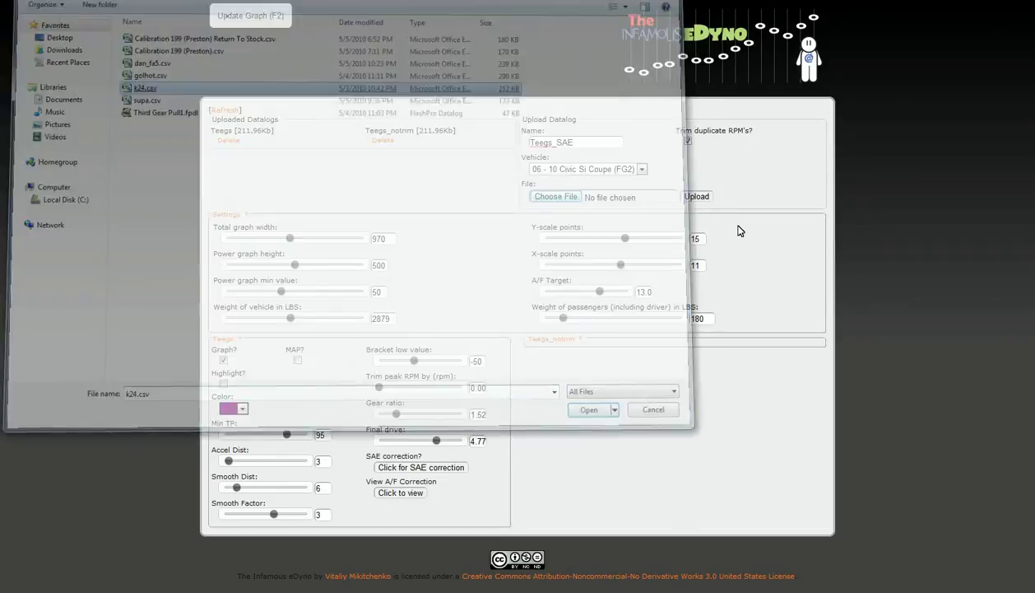
left_click(695, 197)
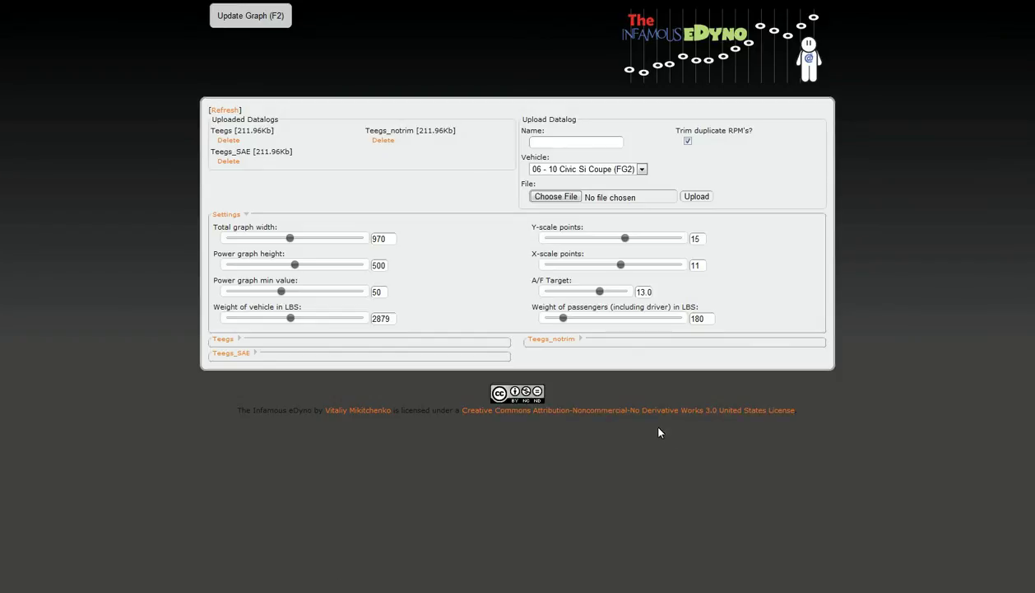
Step: Delete the uploaded Teegs_notrim datalog
left_click(572, 341)
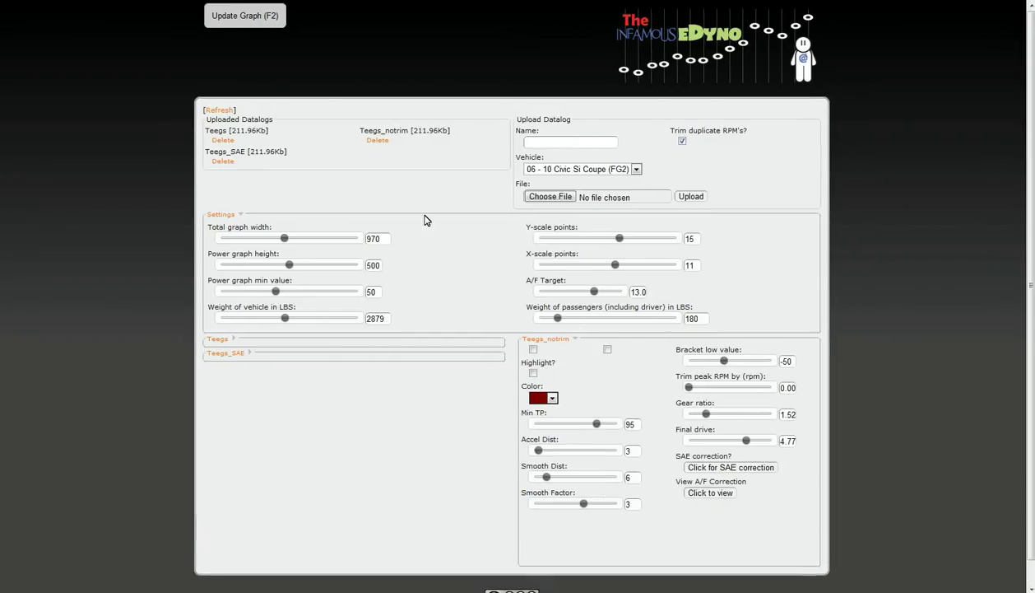
left_click(385, 141)
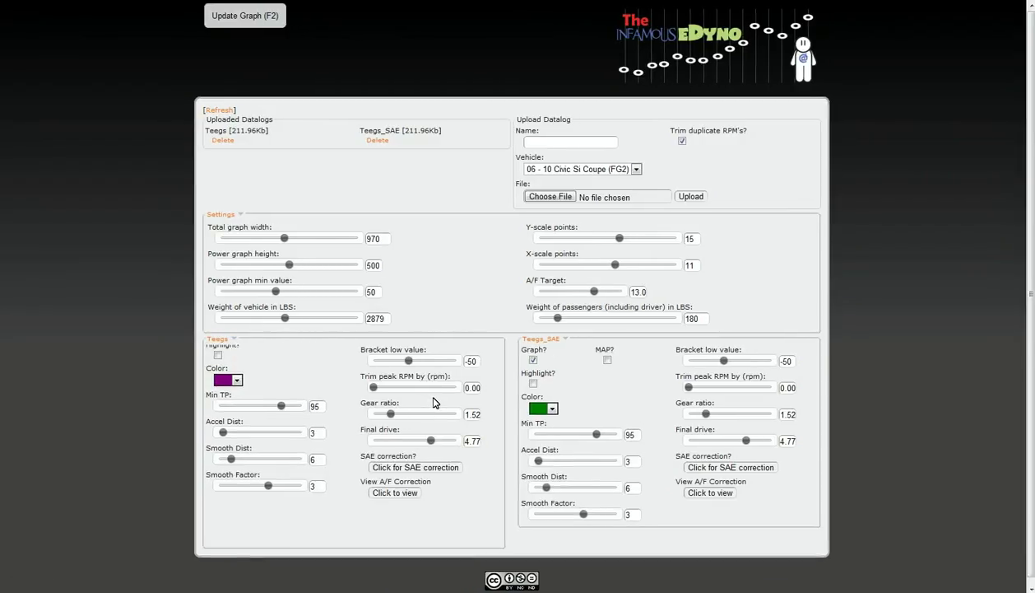
Step: Apply SAE correction to Teegs_SAE using weather conditions looked up by zip code, and save it
left_click(706, 465)
left_click(525, 320)
type("973")
type("35")
key("BackSpace")
key("BackSpace")
type("3")
key("BackSpace")
type("55")
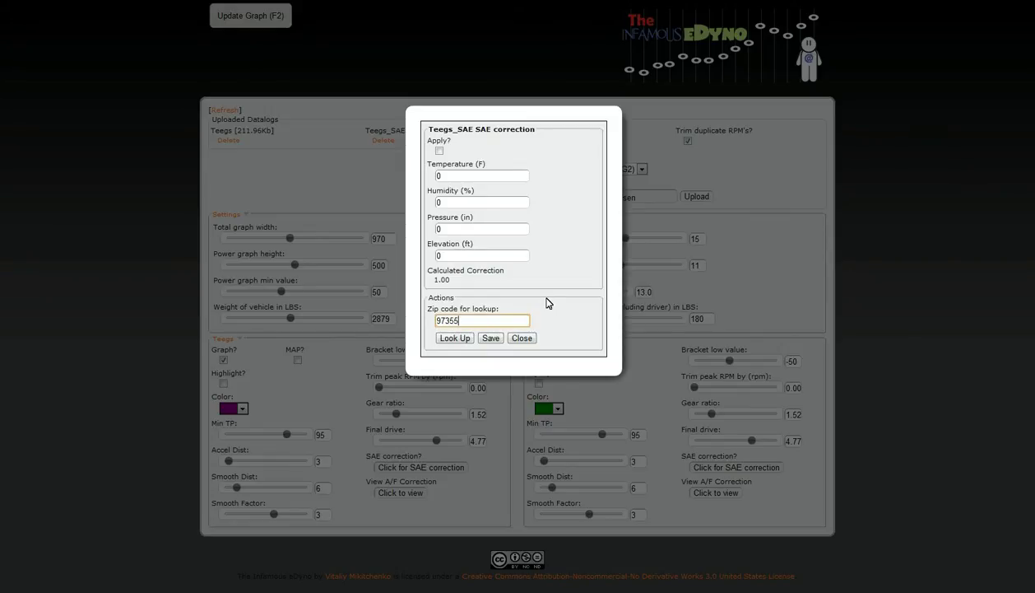
left_click(439, 150)
left_click(456, 339)
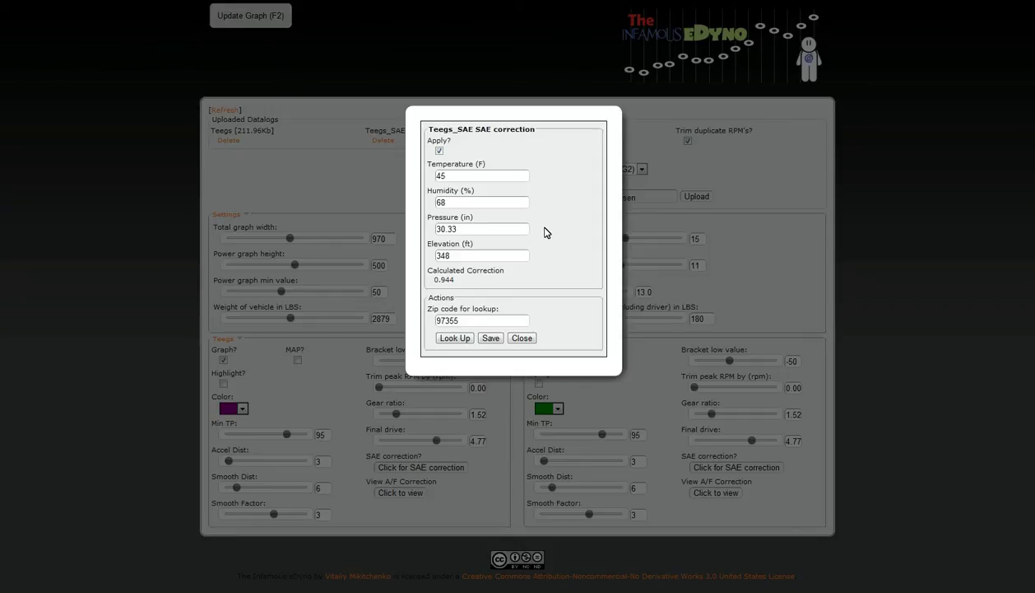
left_click(491, 339)
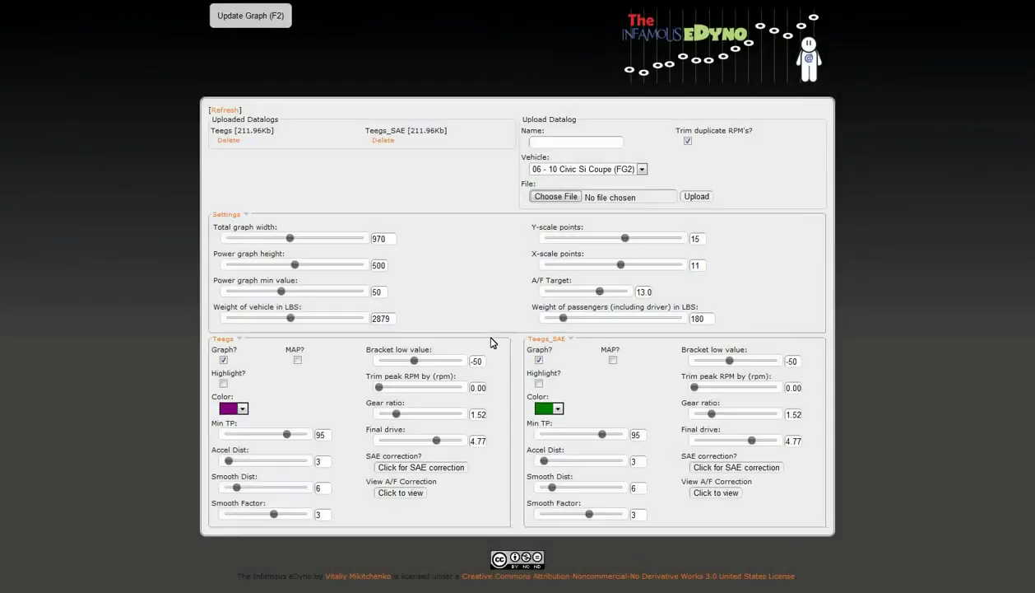
Step: Plot Teegs against the SAE-corrected Teegs_SAE to compare their power and torque curves, and close the graph
key("F2")
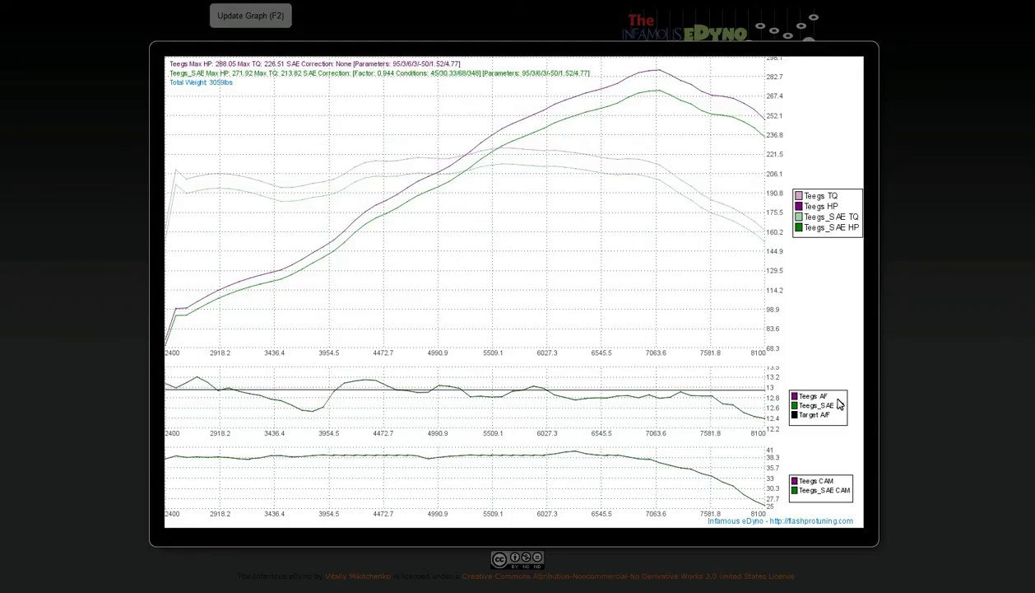
left_click(905, 393)
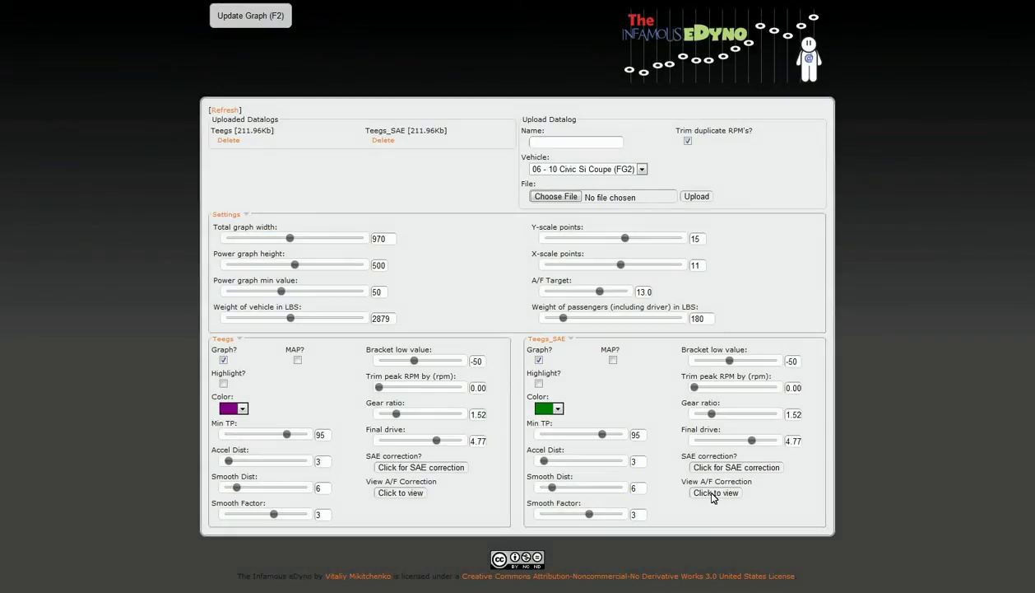
Step: Review the A/F correction values by RPM for the Teegs_SAE datalog, and close the list
left_click(713, 493)
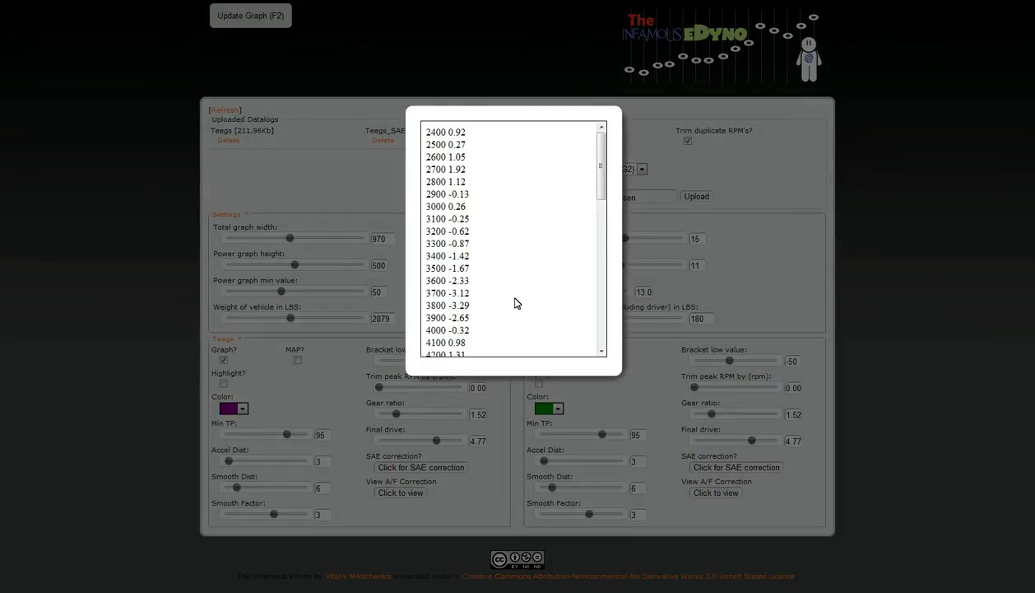
scroll(516, 301, "down", 5)
scroll(515, 301, "down", 2)
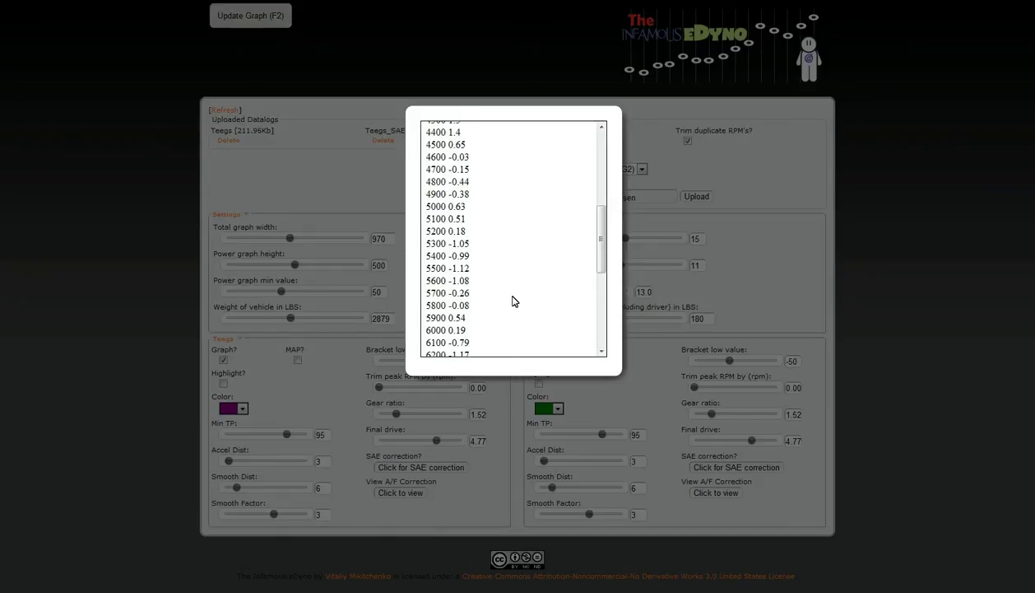
left_click(661, 285)
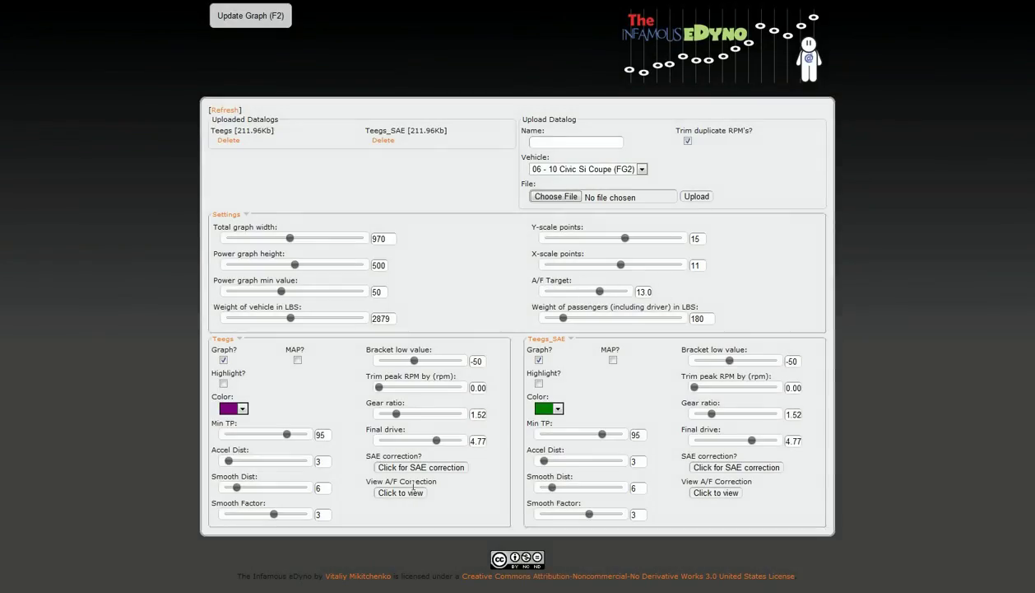
Step: Review the full list of A/F correction values by RPM for the Teegs datalog, and close it
left_click(411, 491)
scroll(498, 280, "down", 4)
scroll(504, 280, "down", 6)
scroll(503, 281, "down", 2)
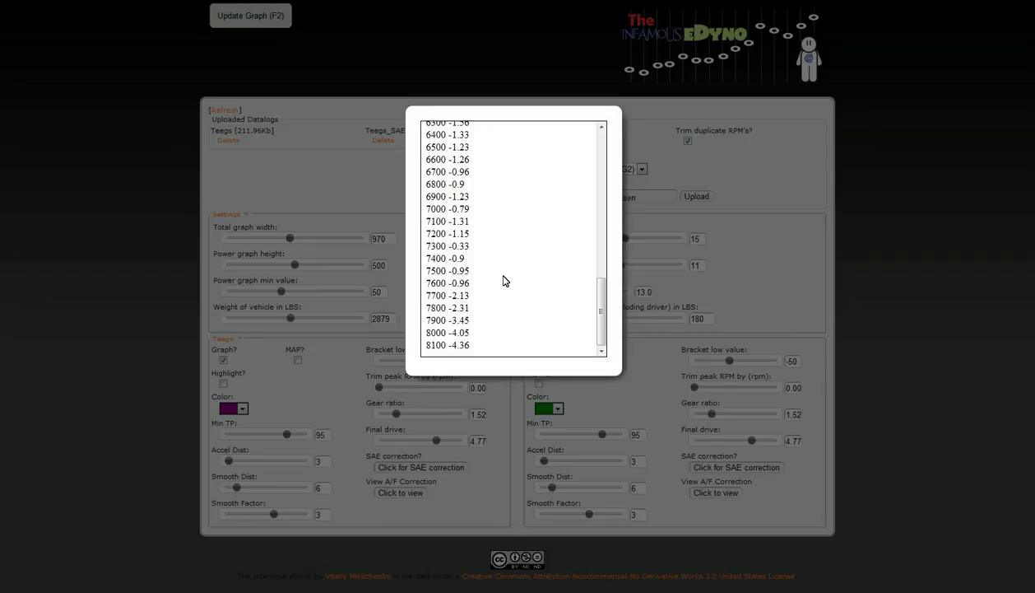
left_click_drag(600, 323, 600, 222)
left_click(597, 175)
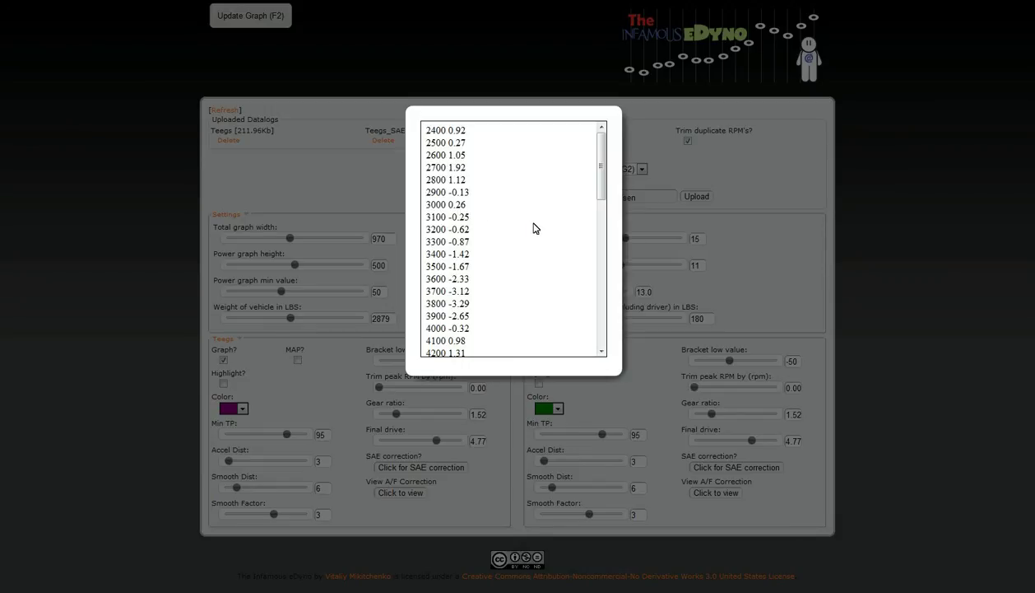
left_click(752, 245)
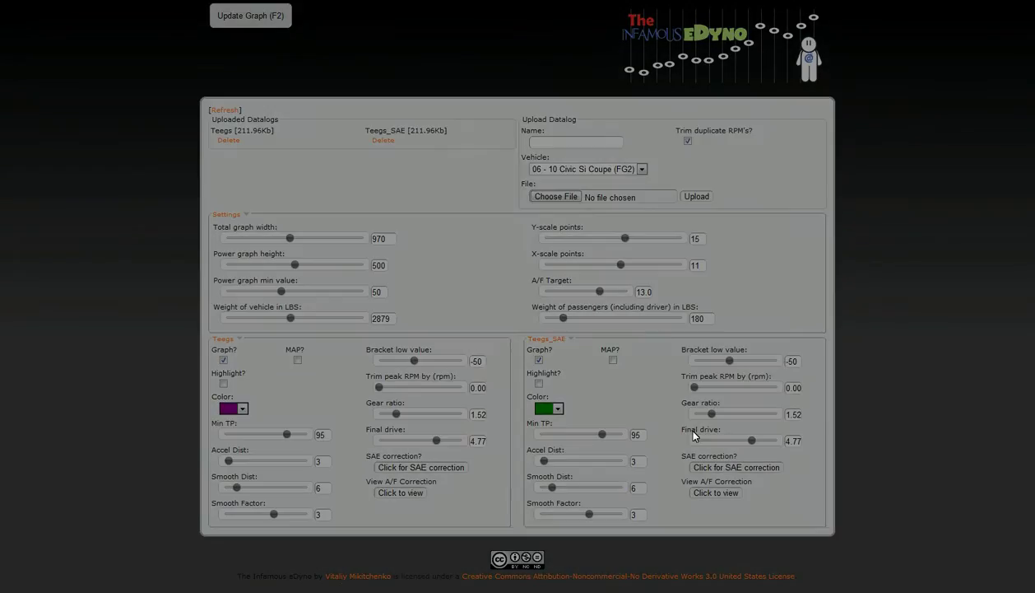
Step: Turn off the SAE correction for Teegs_SAE and save the change
left_click(736, 466)
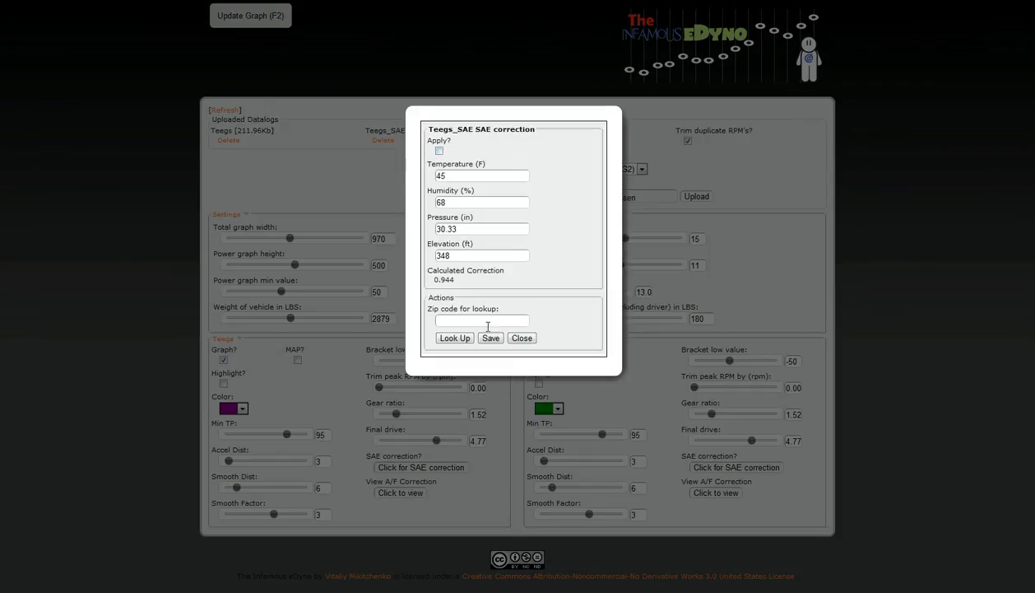
left_click(491, 338)
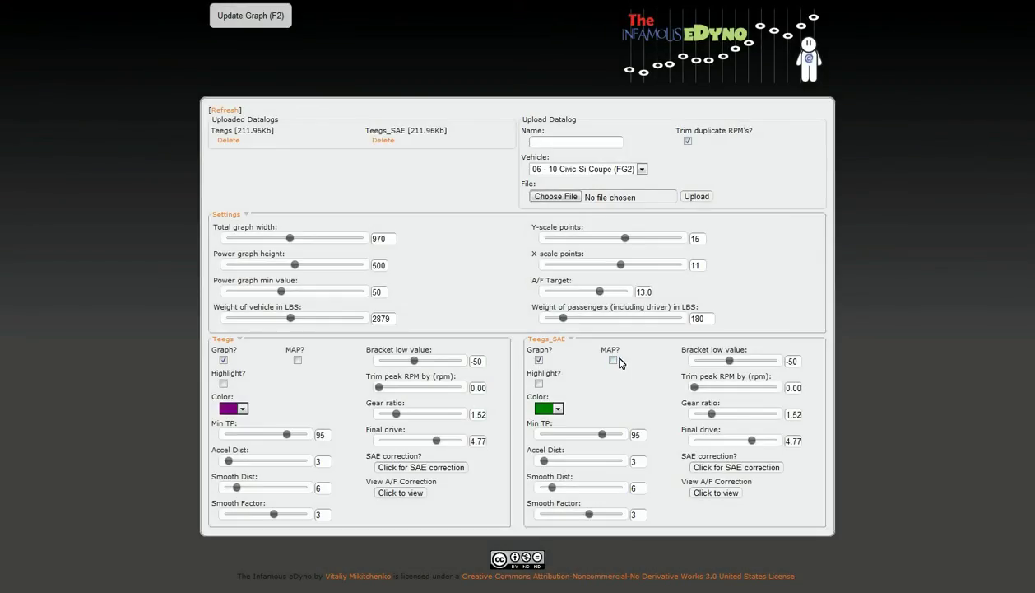
Step: Set the Accel Dist of Teegs to 12, plot it against Teegs_SAE, and close the graph
left_click_drag(229, 460, 247, 461)
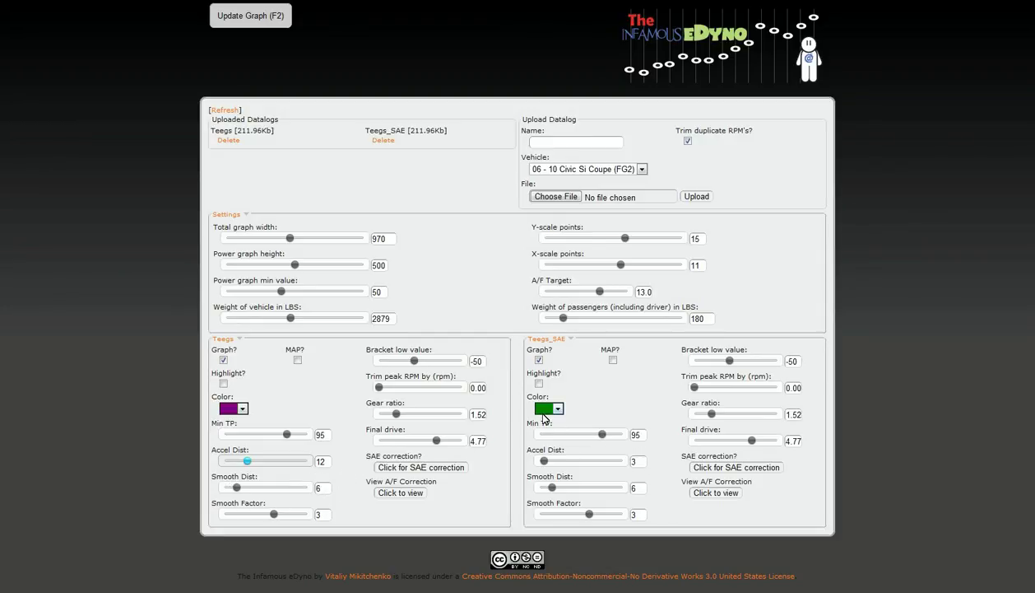
left_click(543, 413)
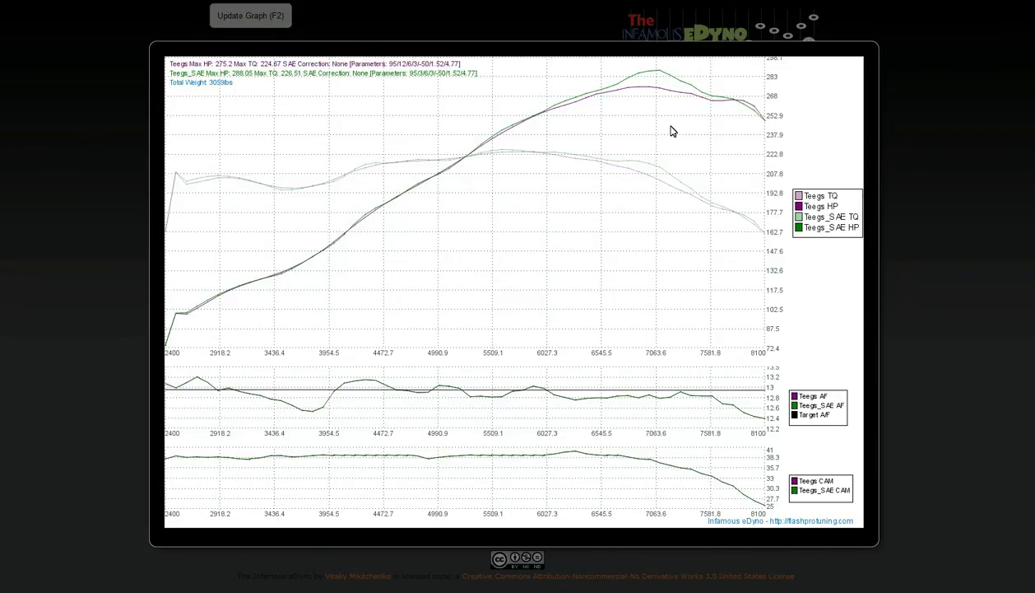
left_click(921, 308)
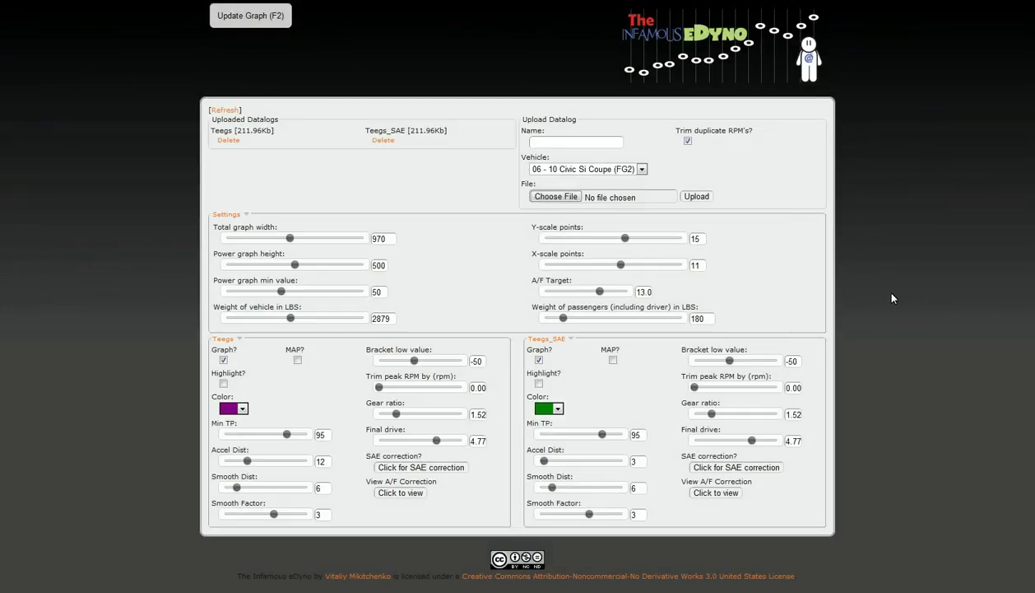